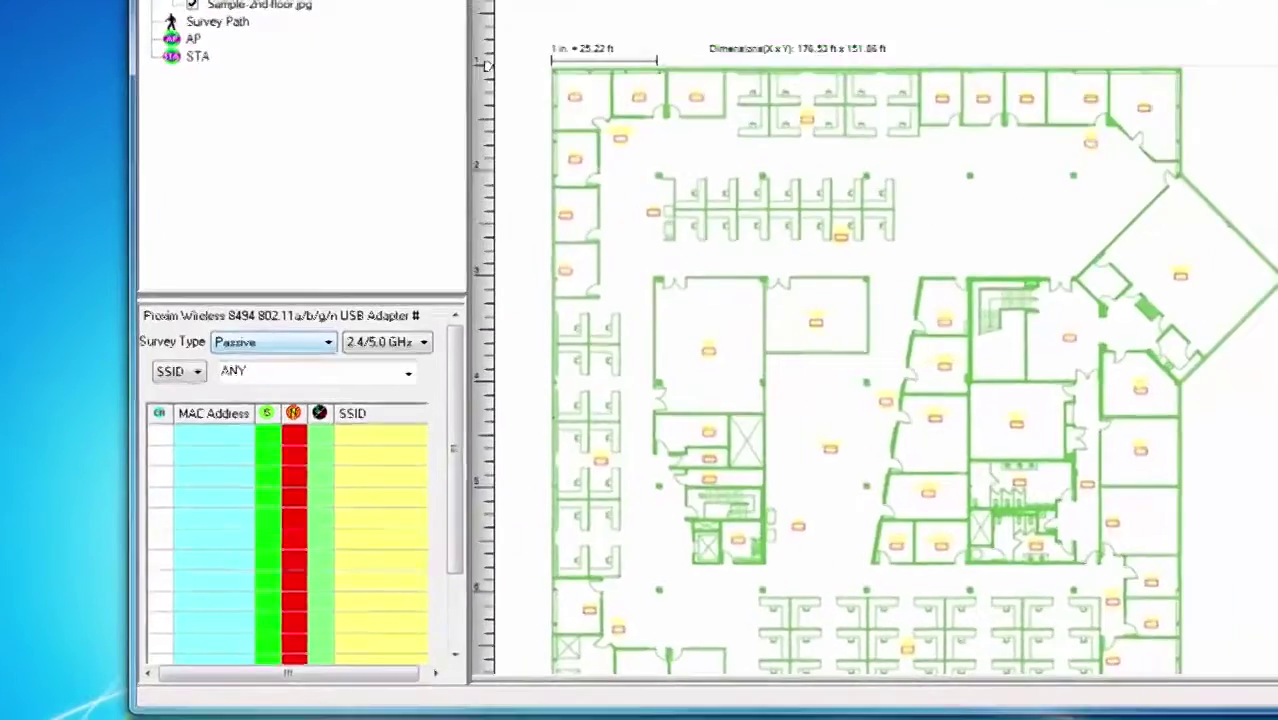
Step: Review the passive survey's frequency band and SSID filter choices, keeping 2.4/5.0 GHz and ANY selected
left_click(194, 416)
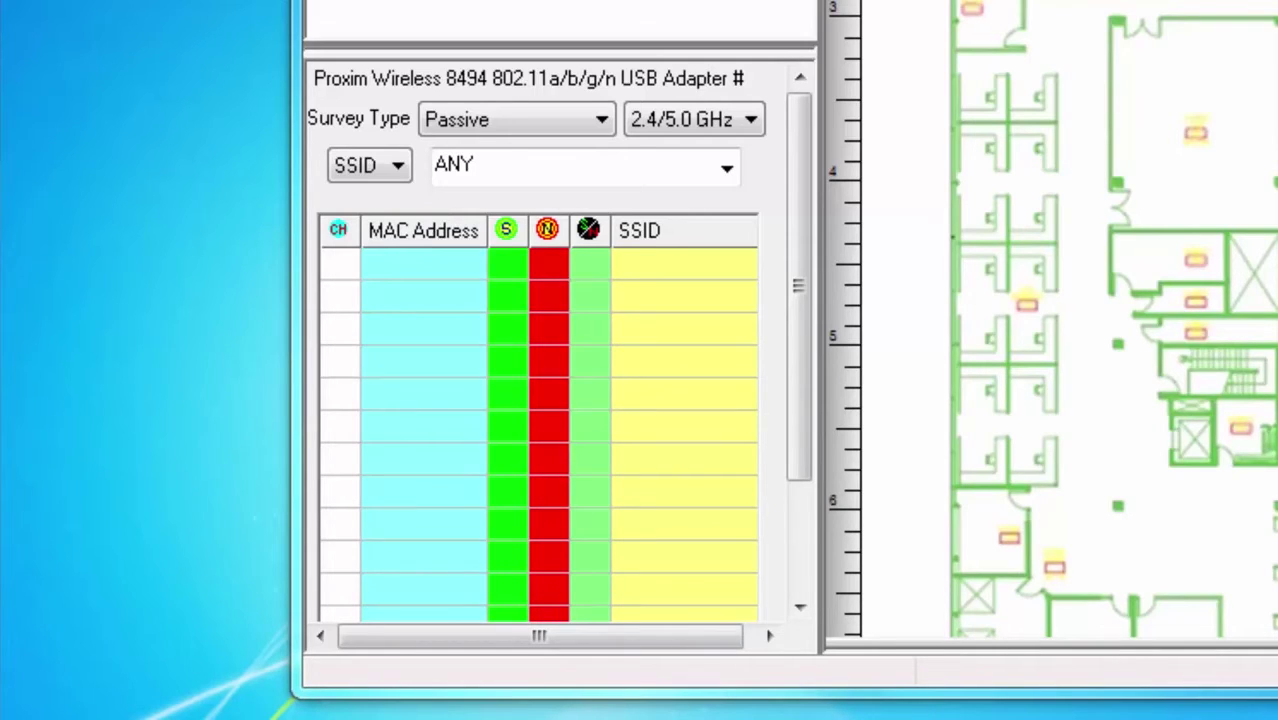
left_click(749, 120)
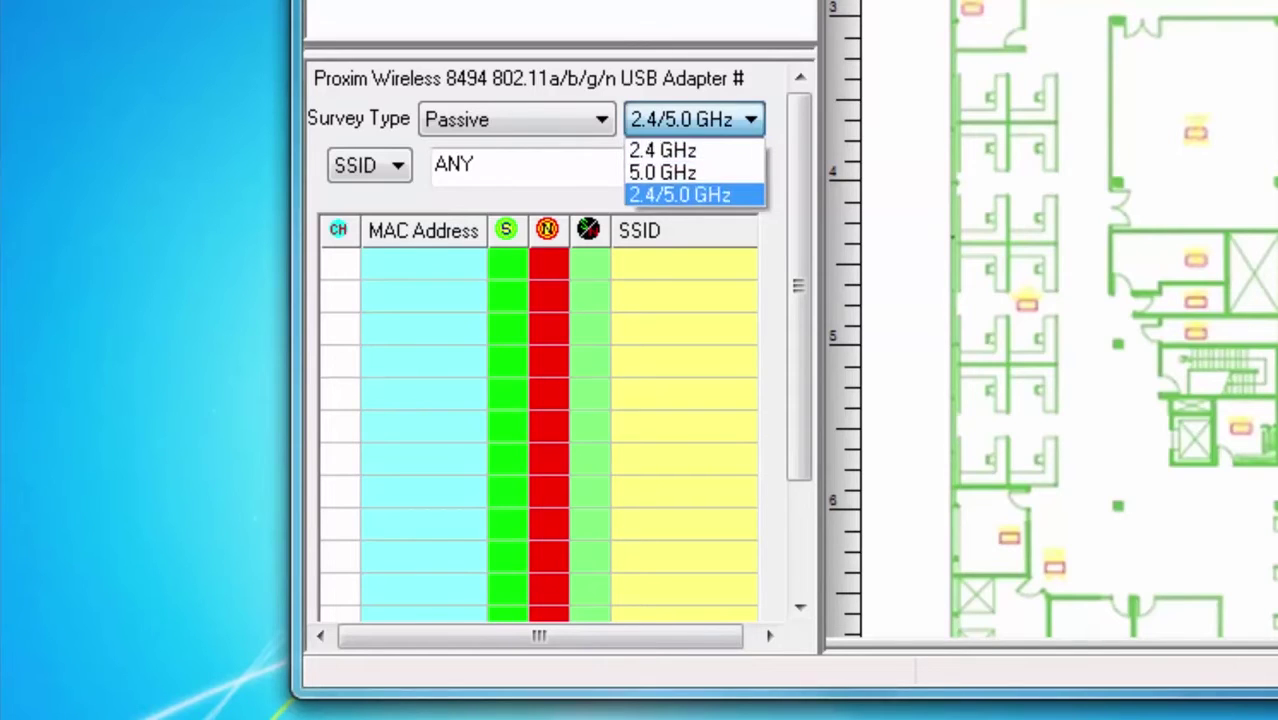
key("Up")
key("Up")
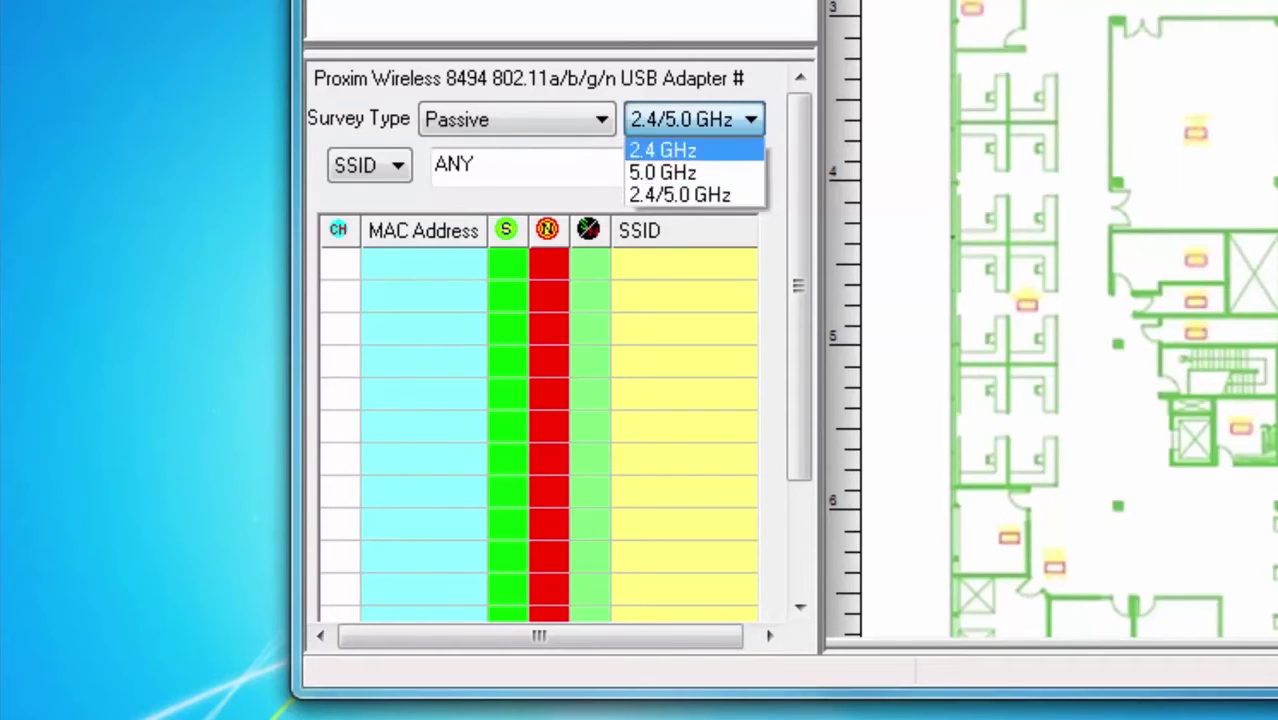
key("Down")
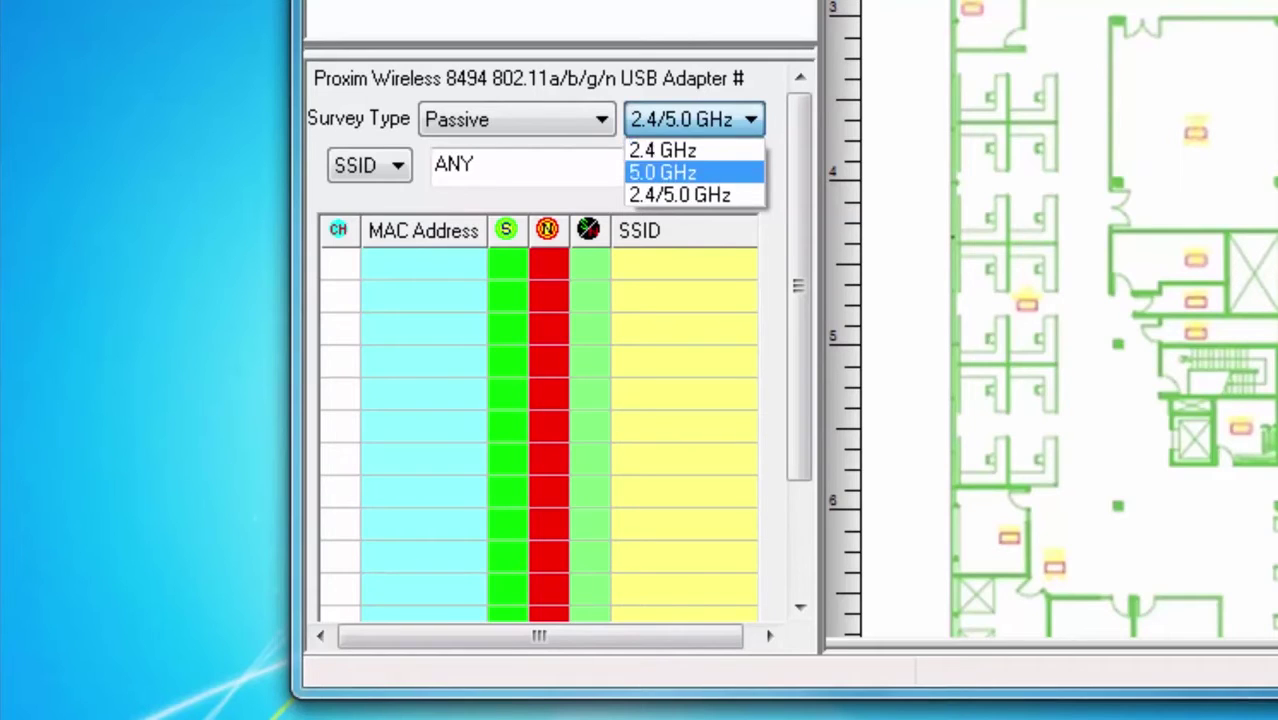
key("Down")
key("Return")
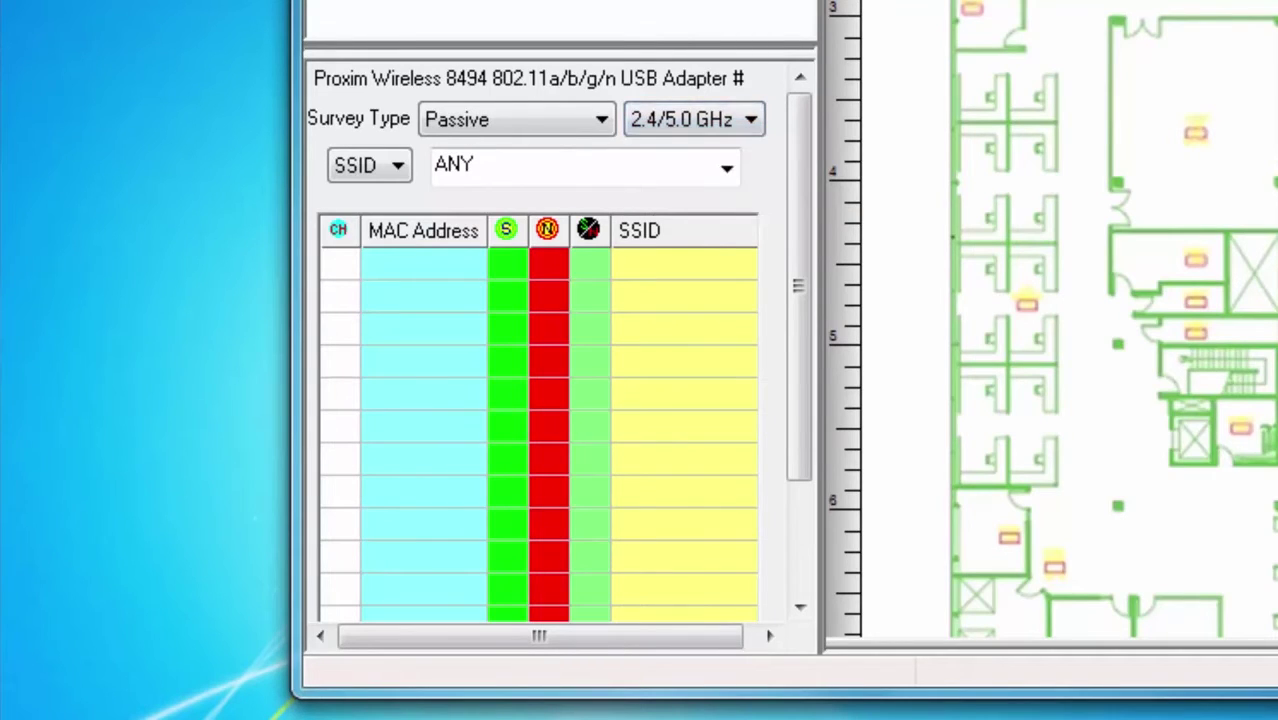
left_click(727, 168)
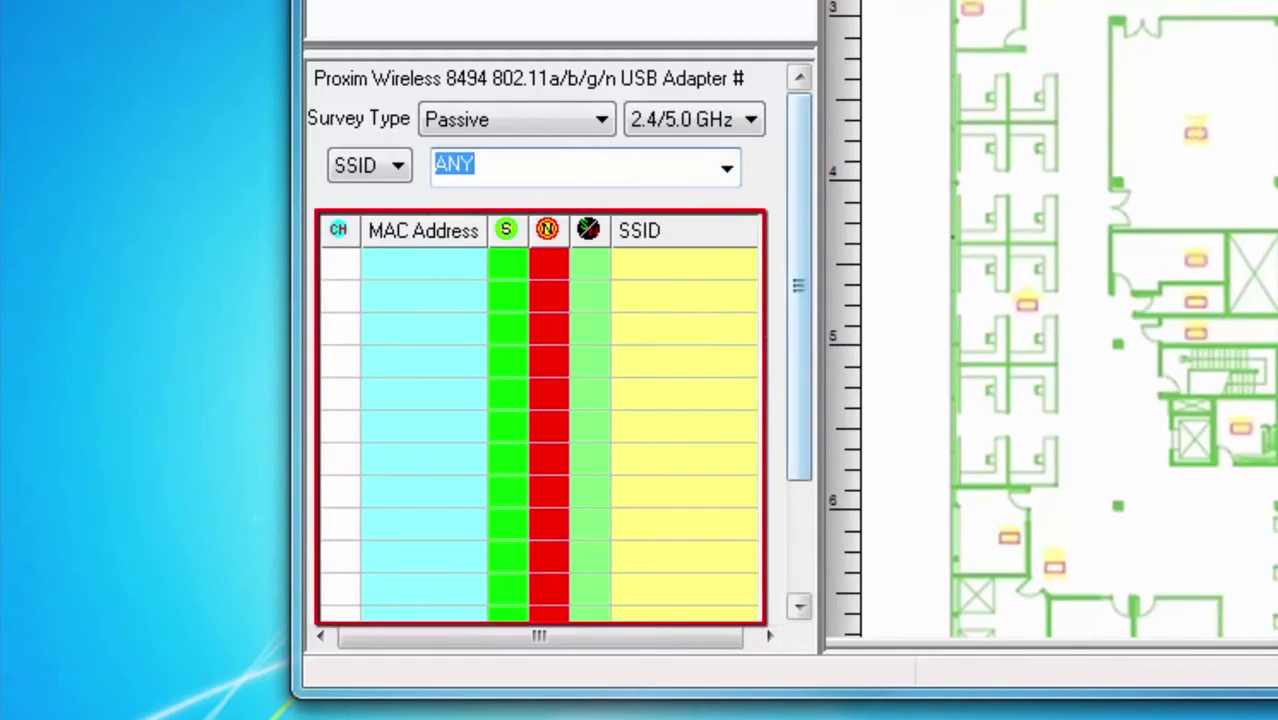
left_click_drag(799, 286, 799, 384)
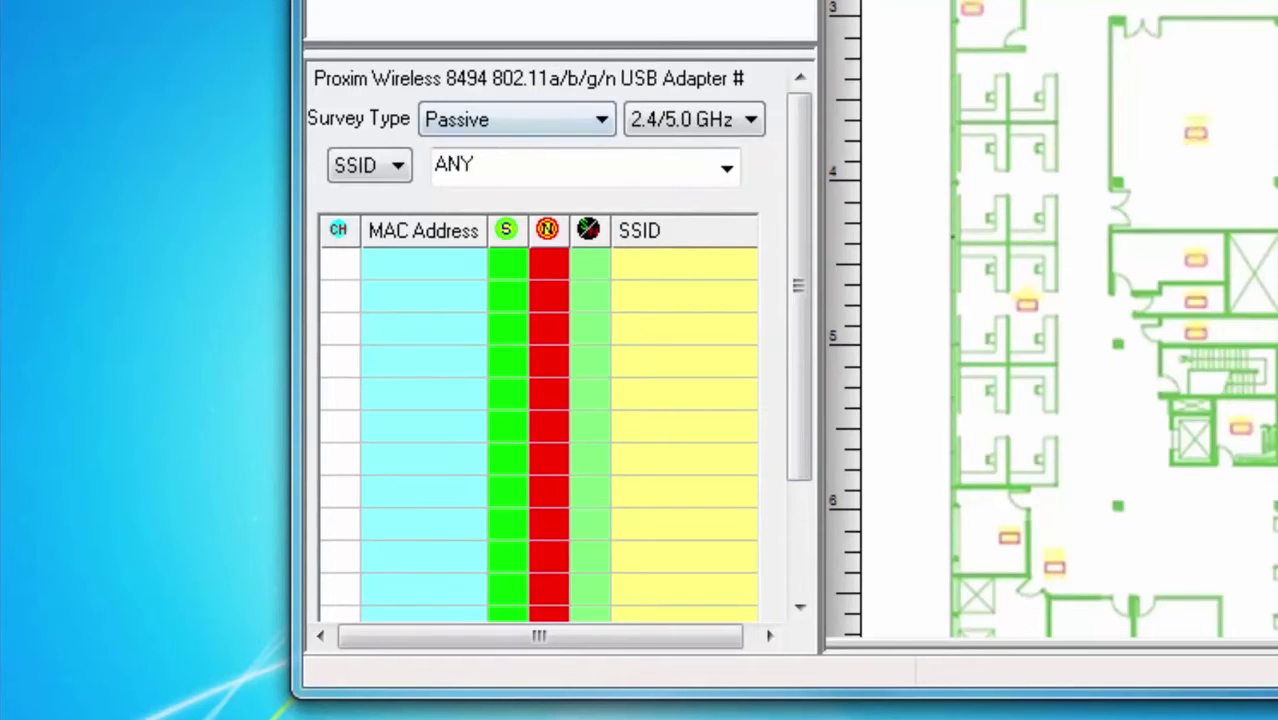
Step: Switch the survey type to Active (AP assoc.), keeping the 2.4/5.0 GHz band and association by SSID
left_click(601, 119)
left_click(498, 151)
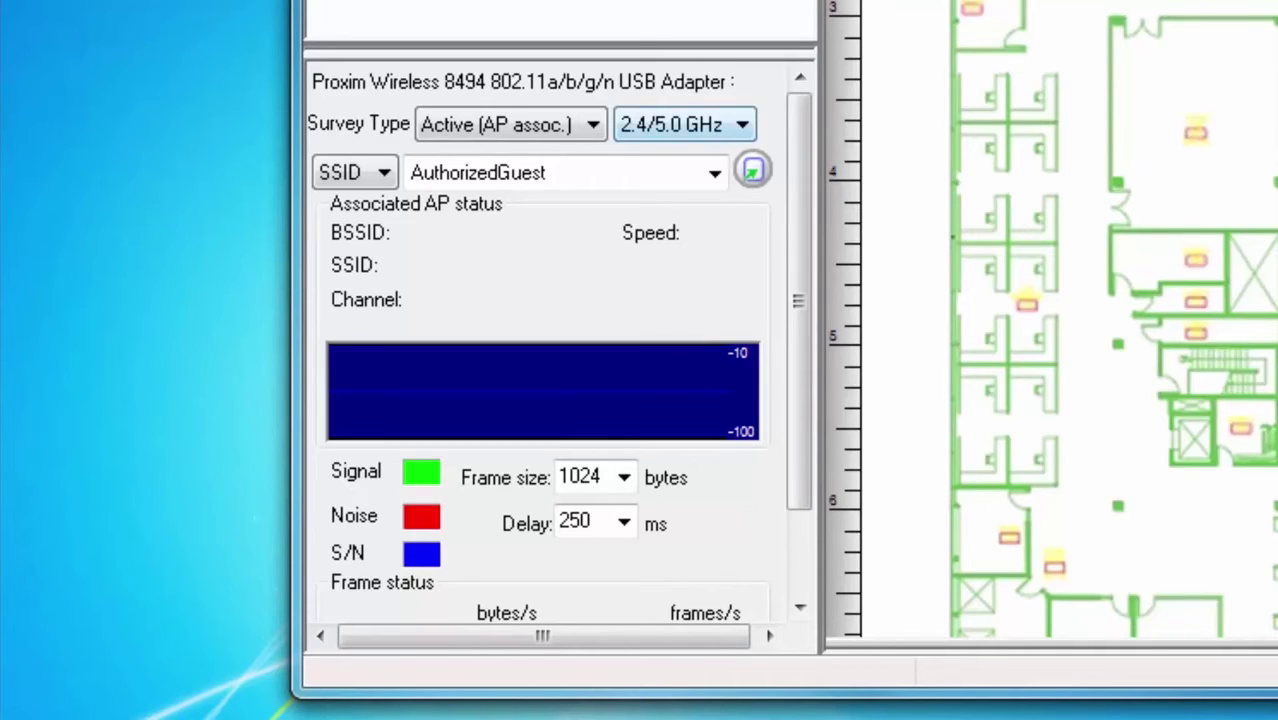
left_click(741, 125)
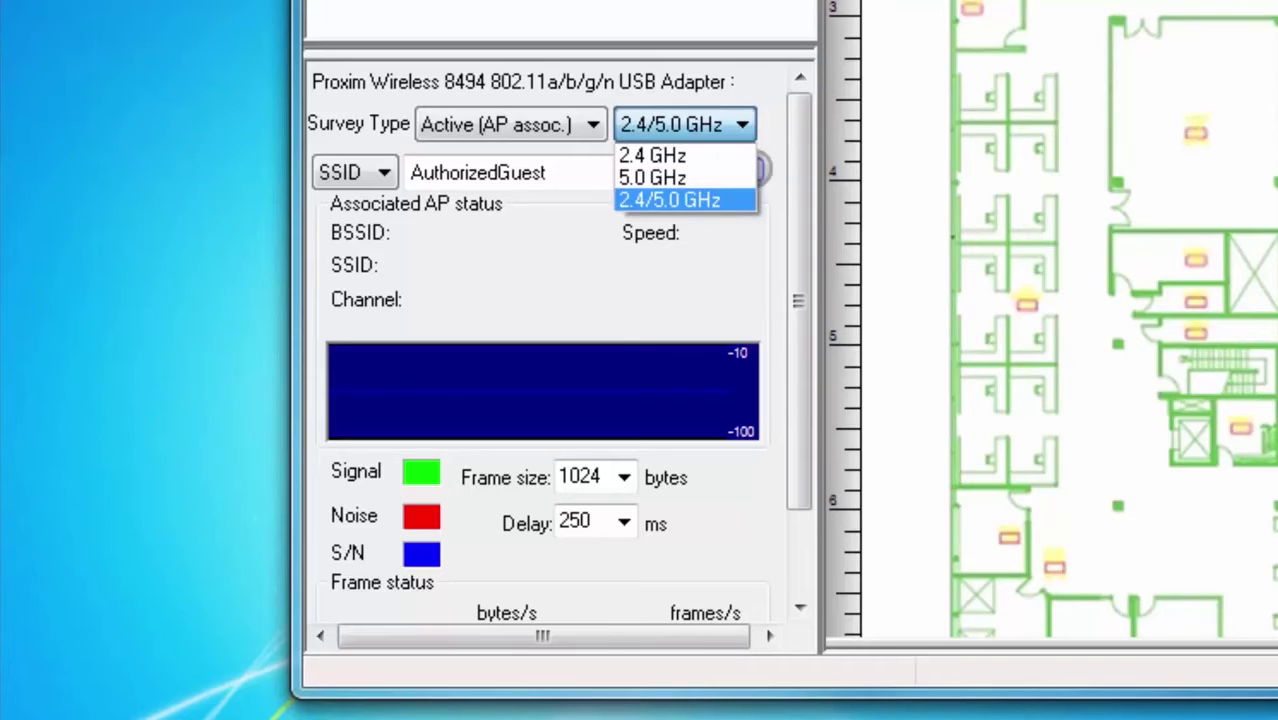
left_click(685, 200)
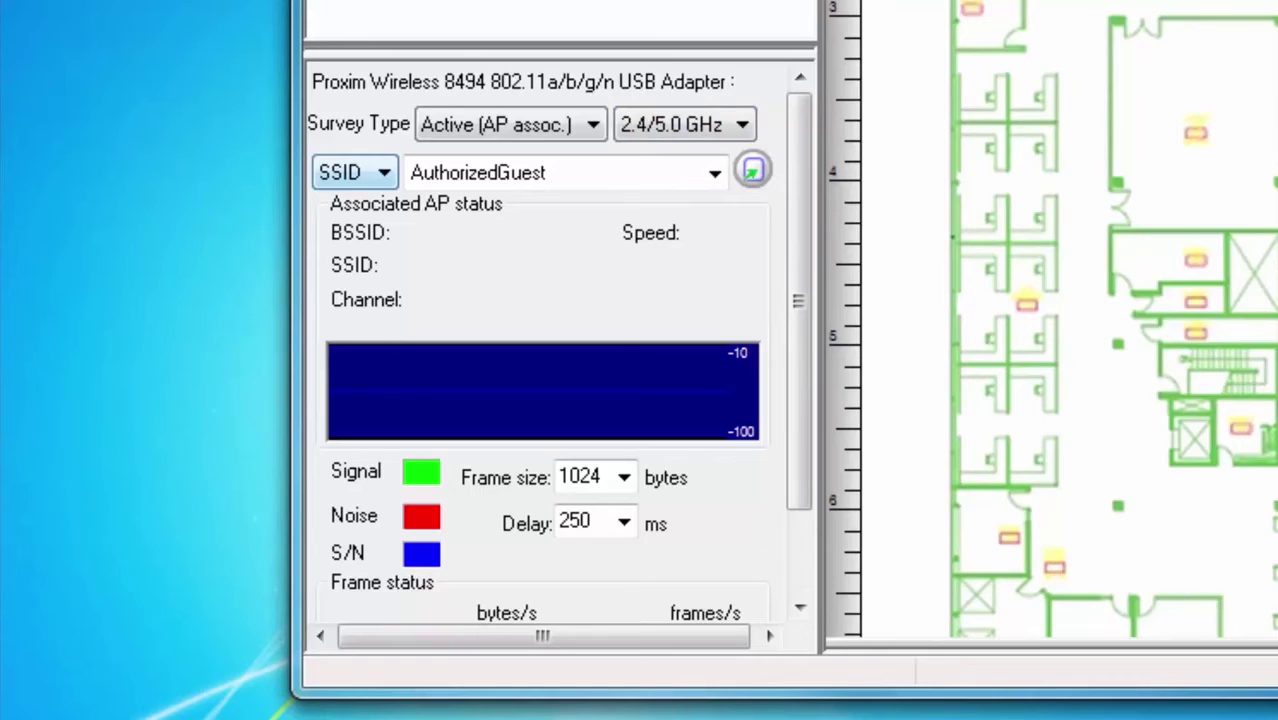
left_click(357, 173)
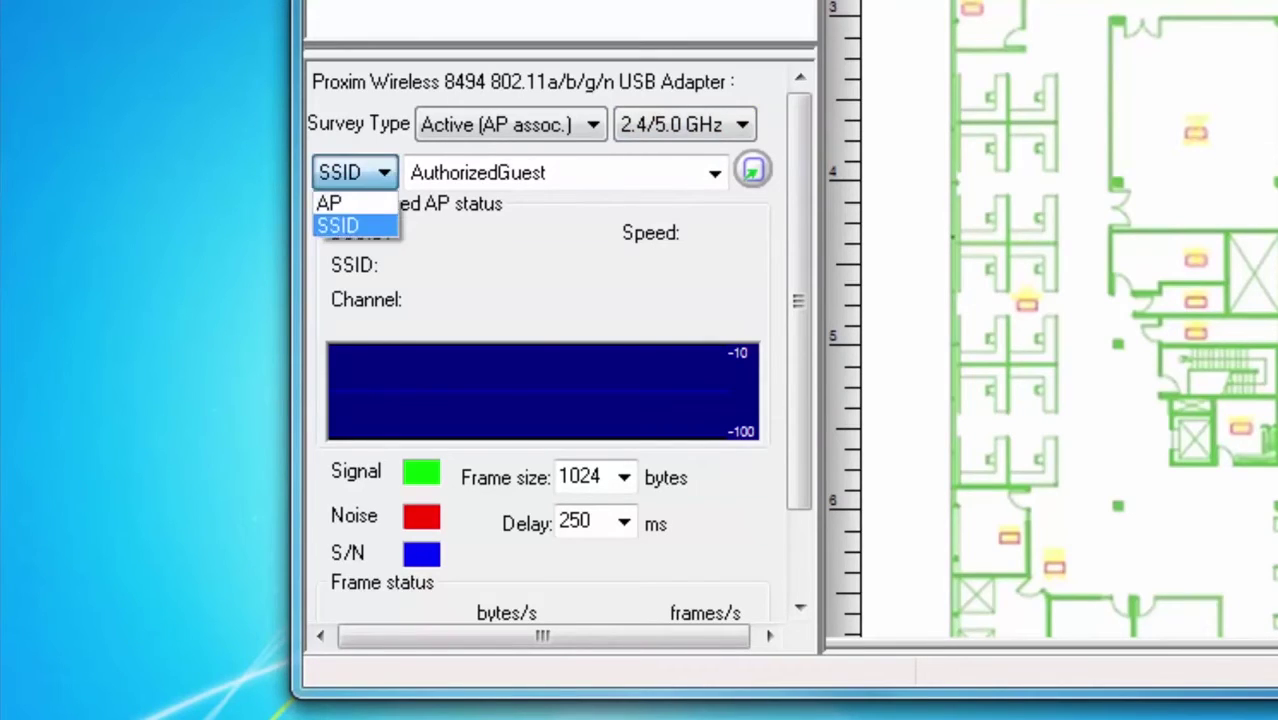
key("Return")
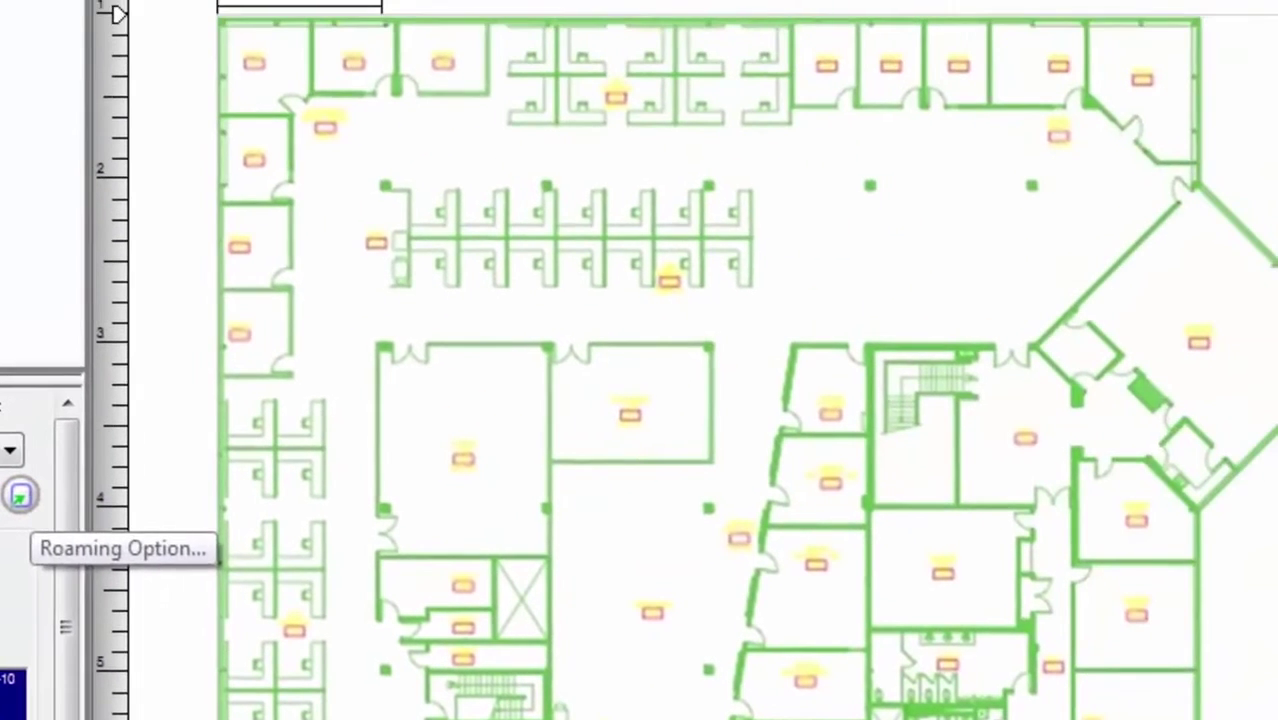
Step: Review the active survey's roaming criteria and its frame size and delay choices without changing them
left_click(20, 495)
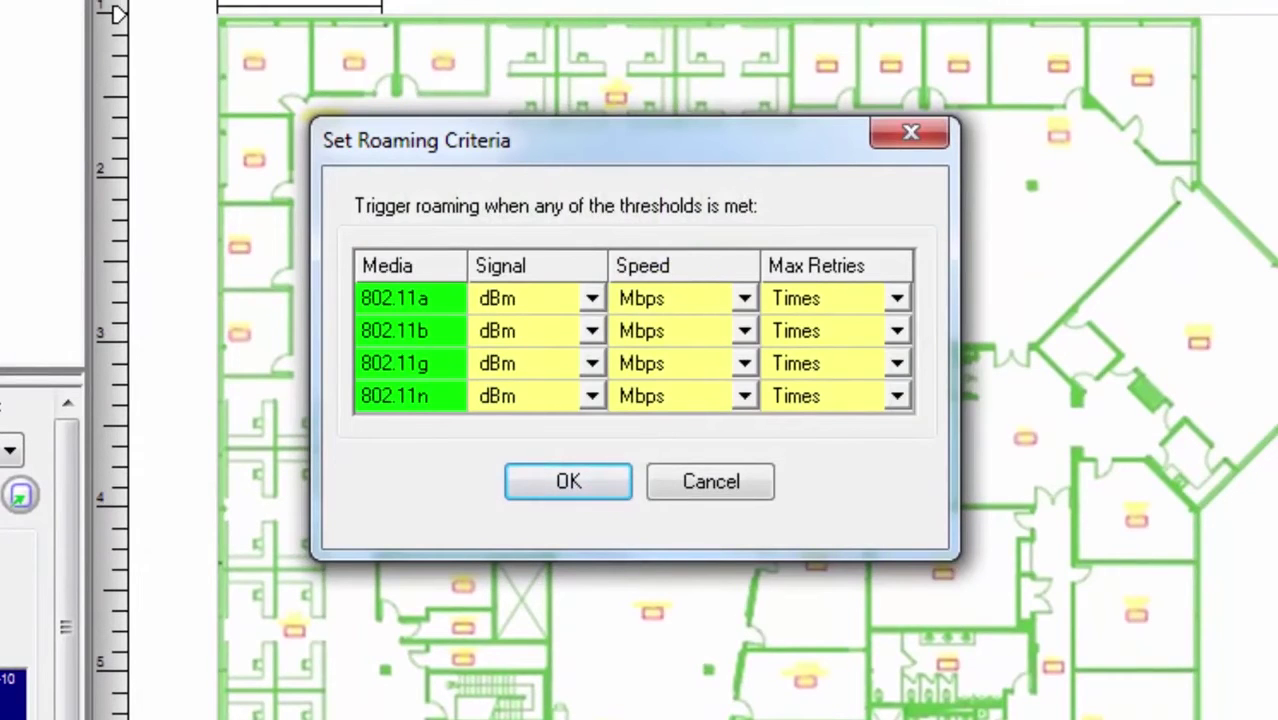
left_click(711, 482)
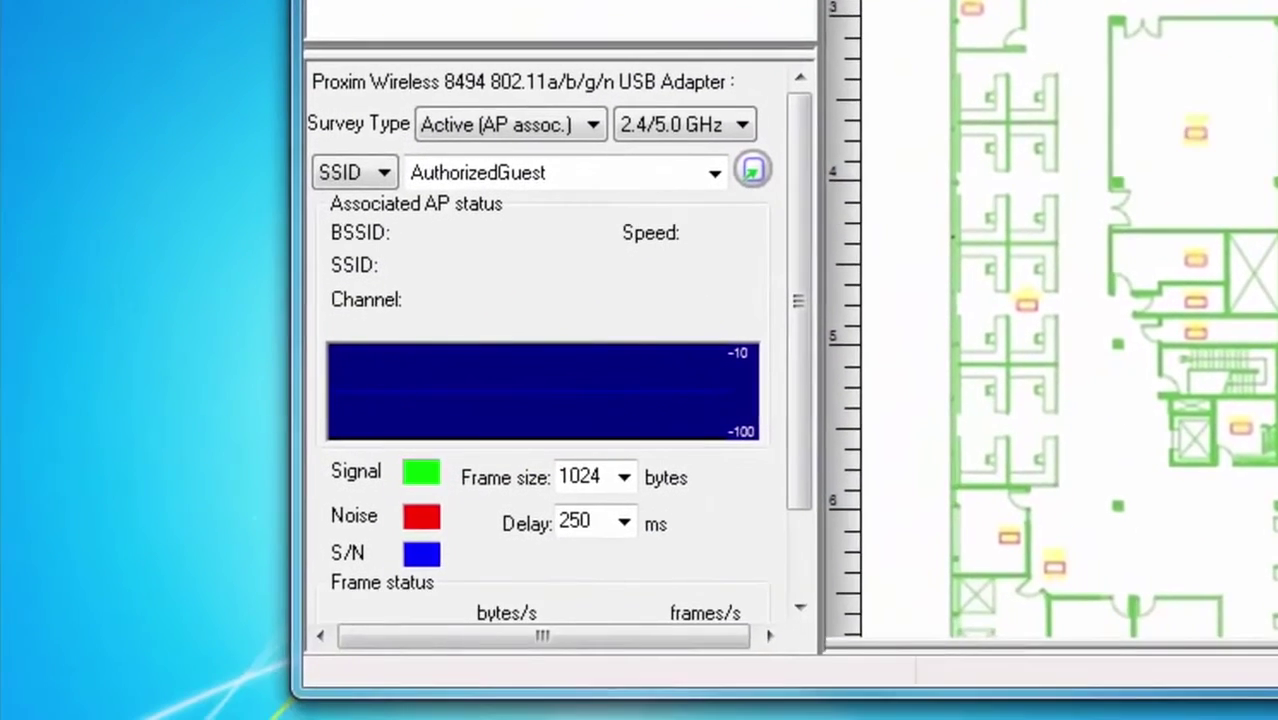
left_click_drag(799, 300, 799, 376)
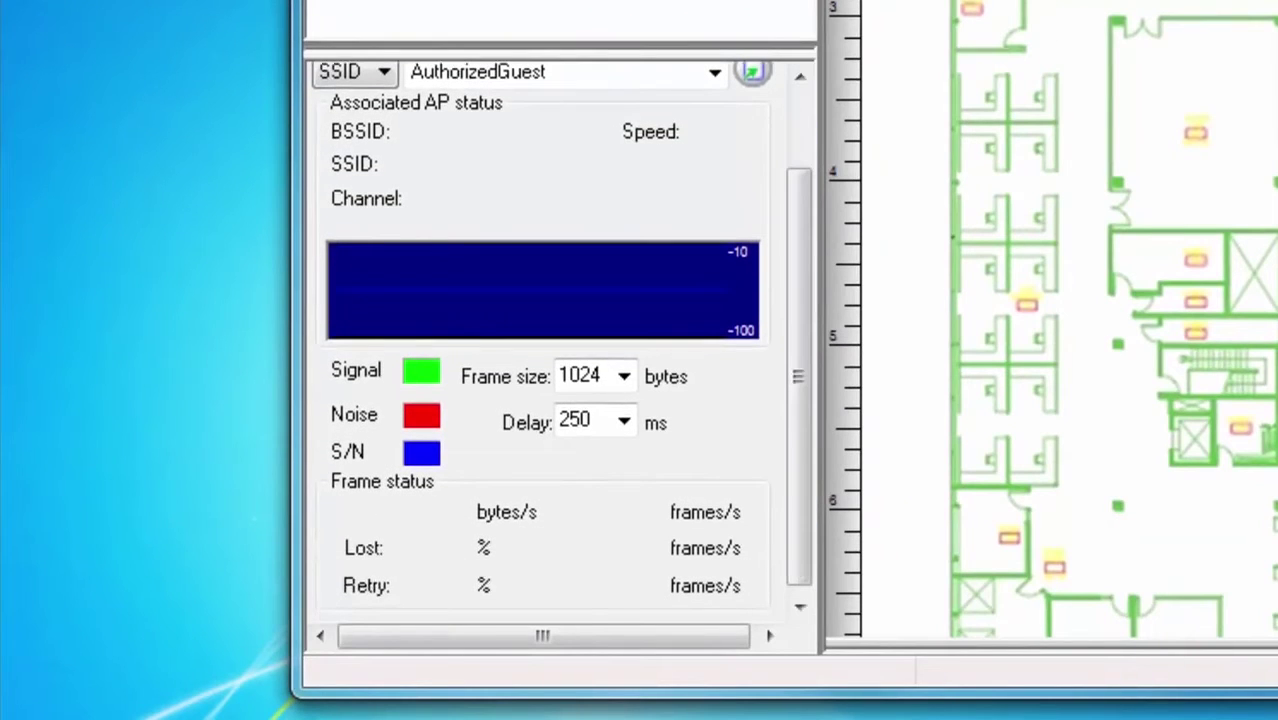
left_click(623, 376)
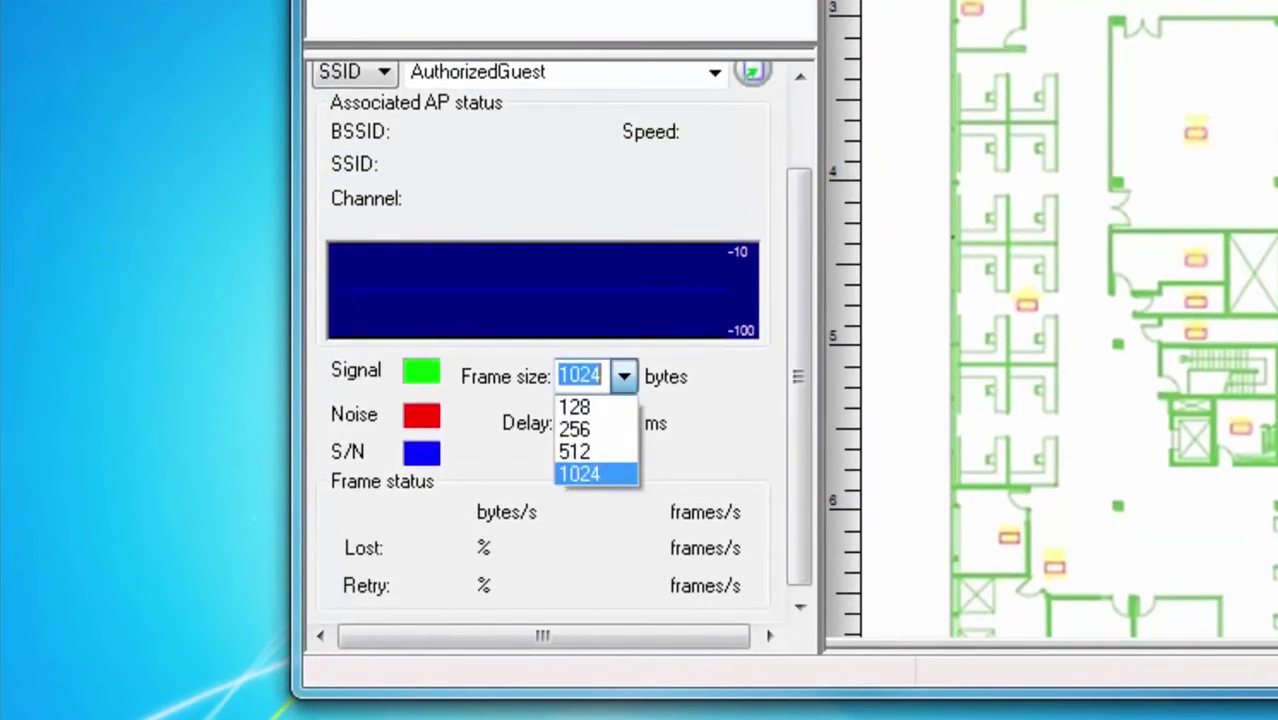
left_click(623, 376)
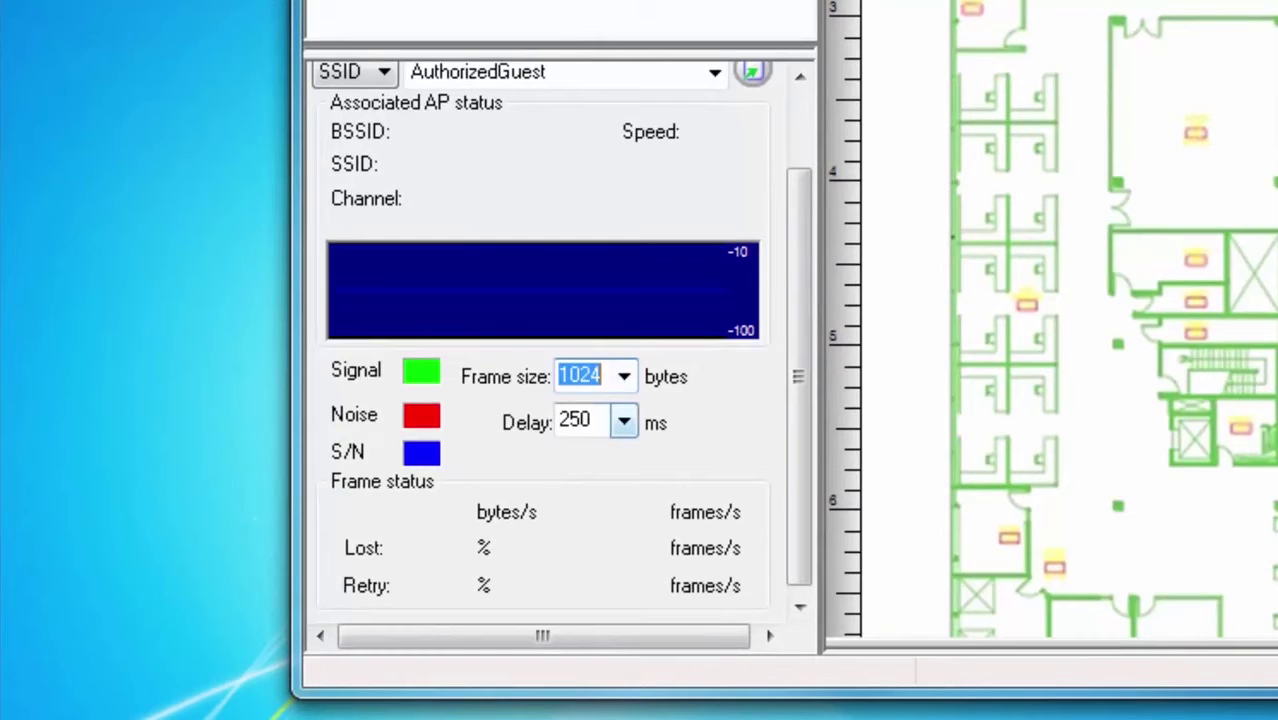
left_click(623, 421)
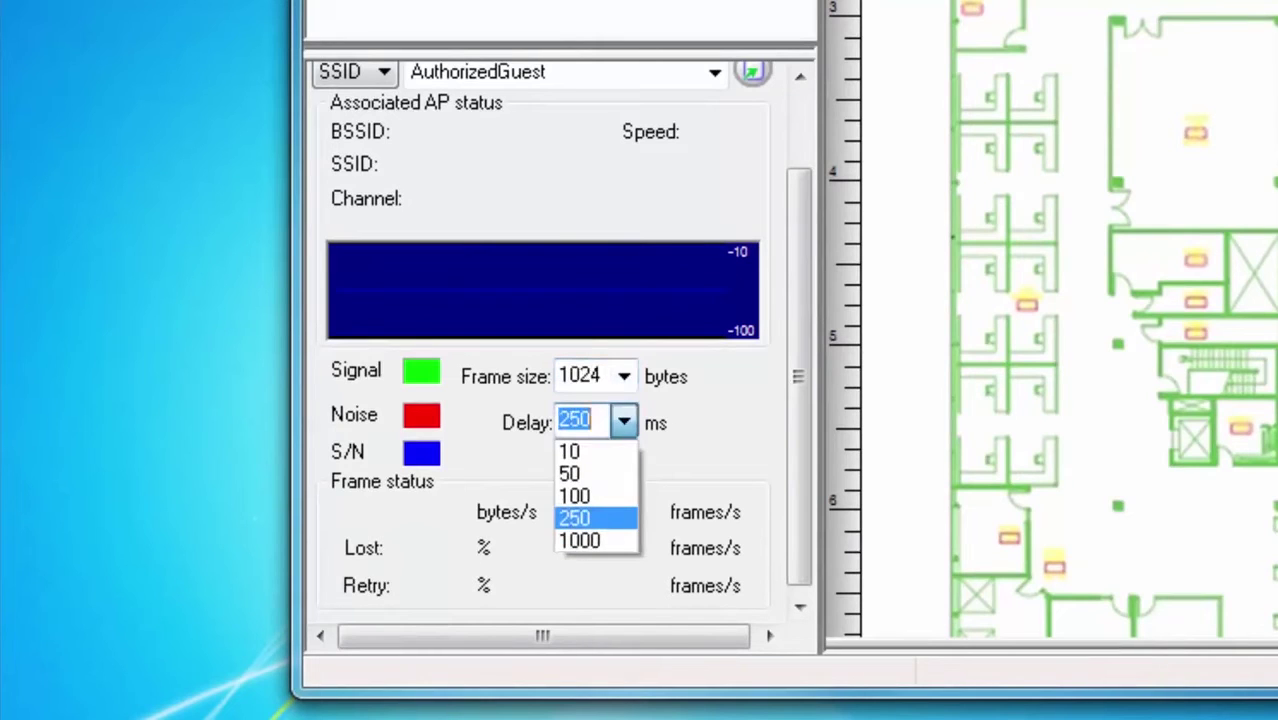
left_click(623, 421)
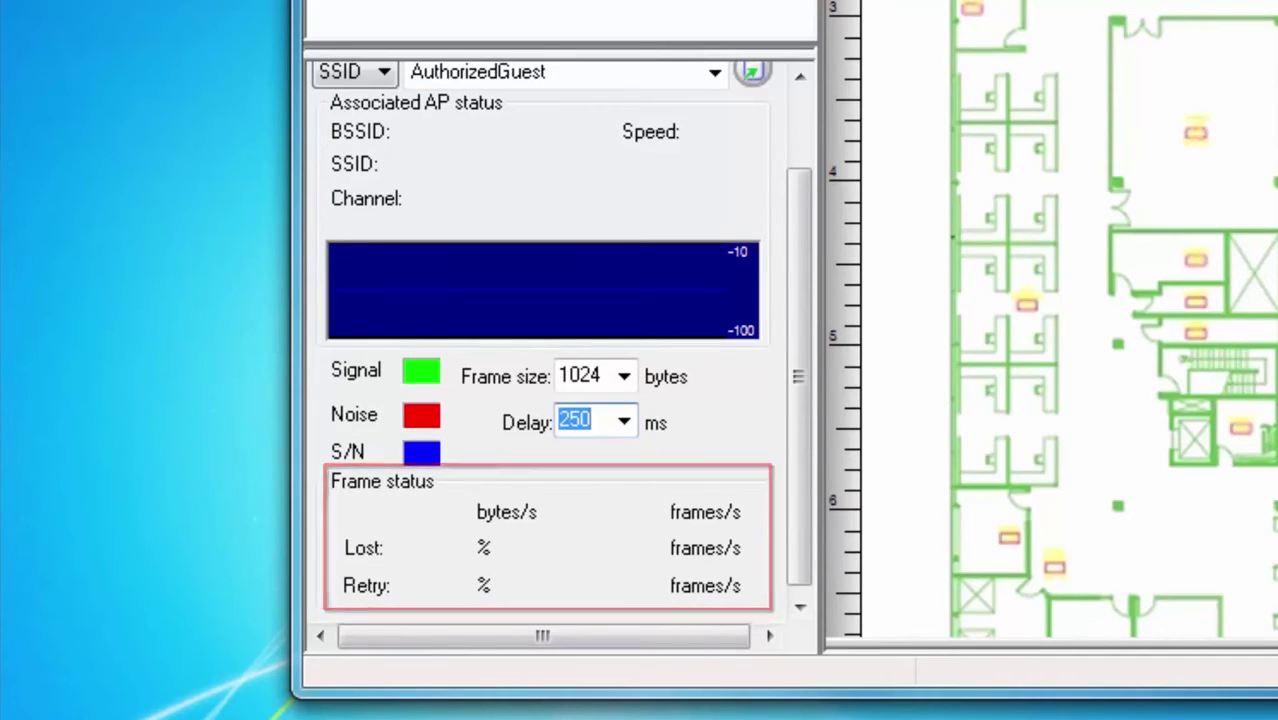
Step: Switch the survey type to Active IPERF
left_click_drag(798, 376, 798, 301)
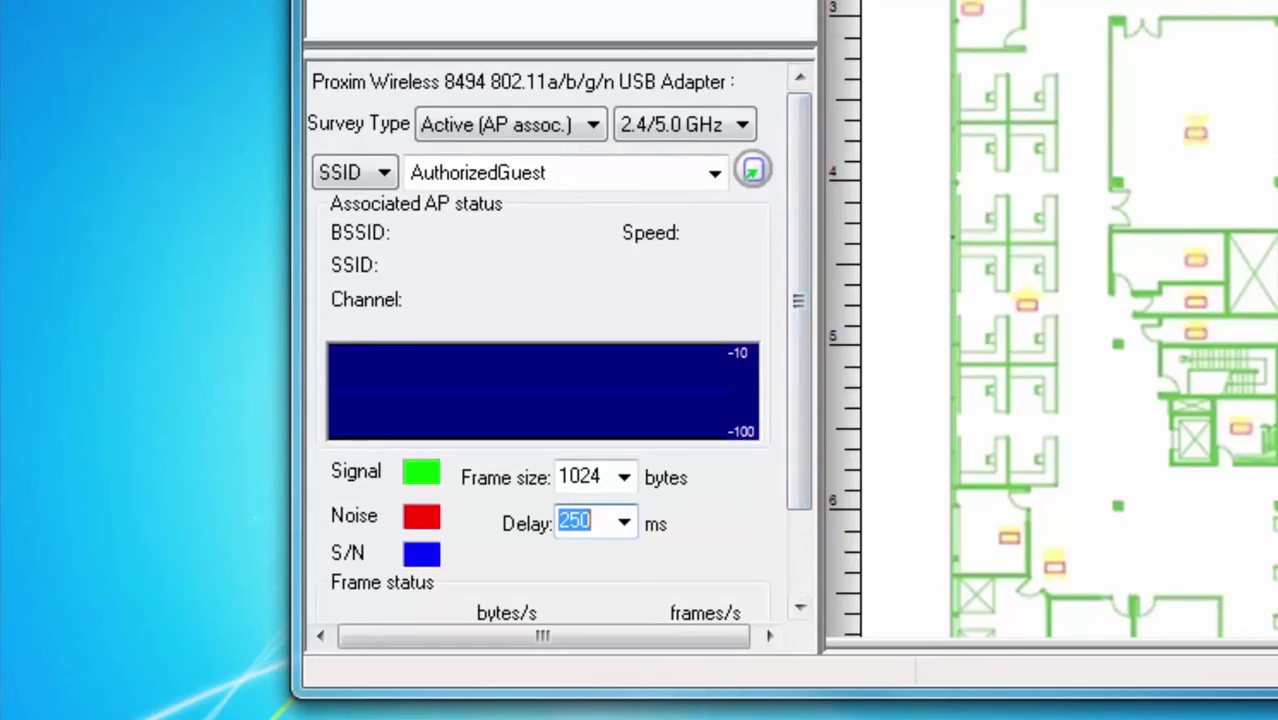
left_click(592, 125)
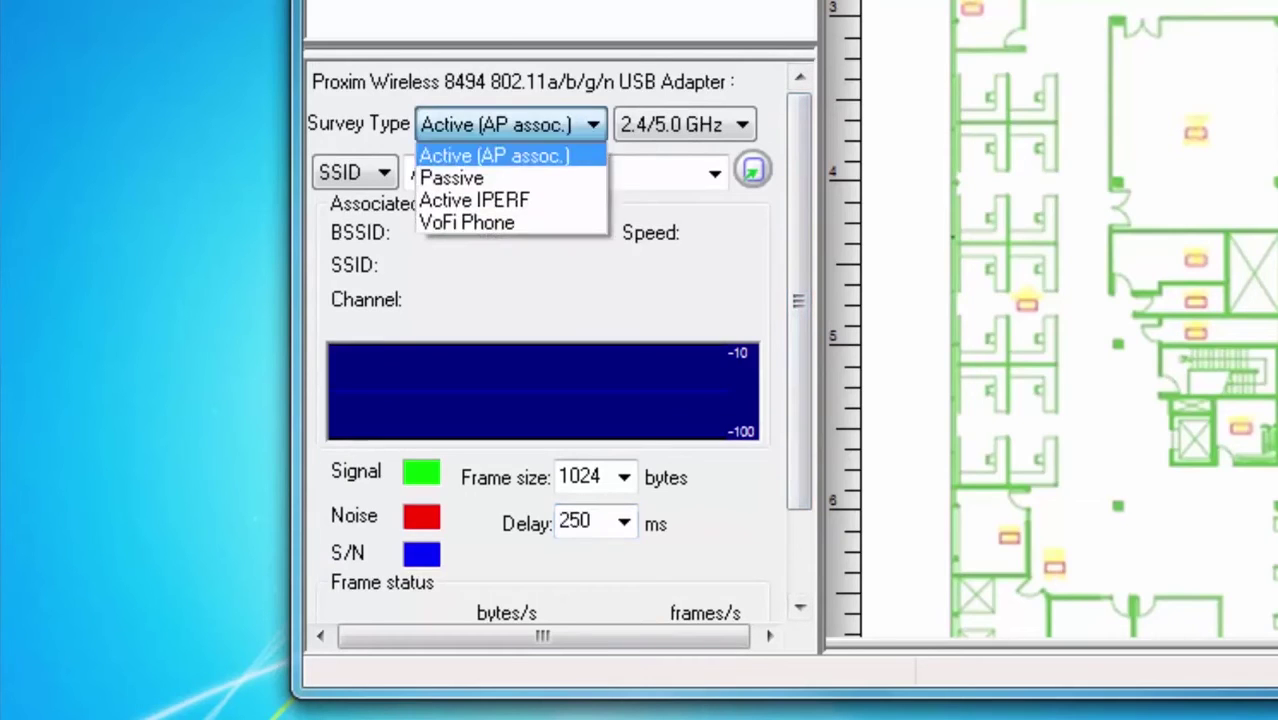
left_click(510, 200)
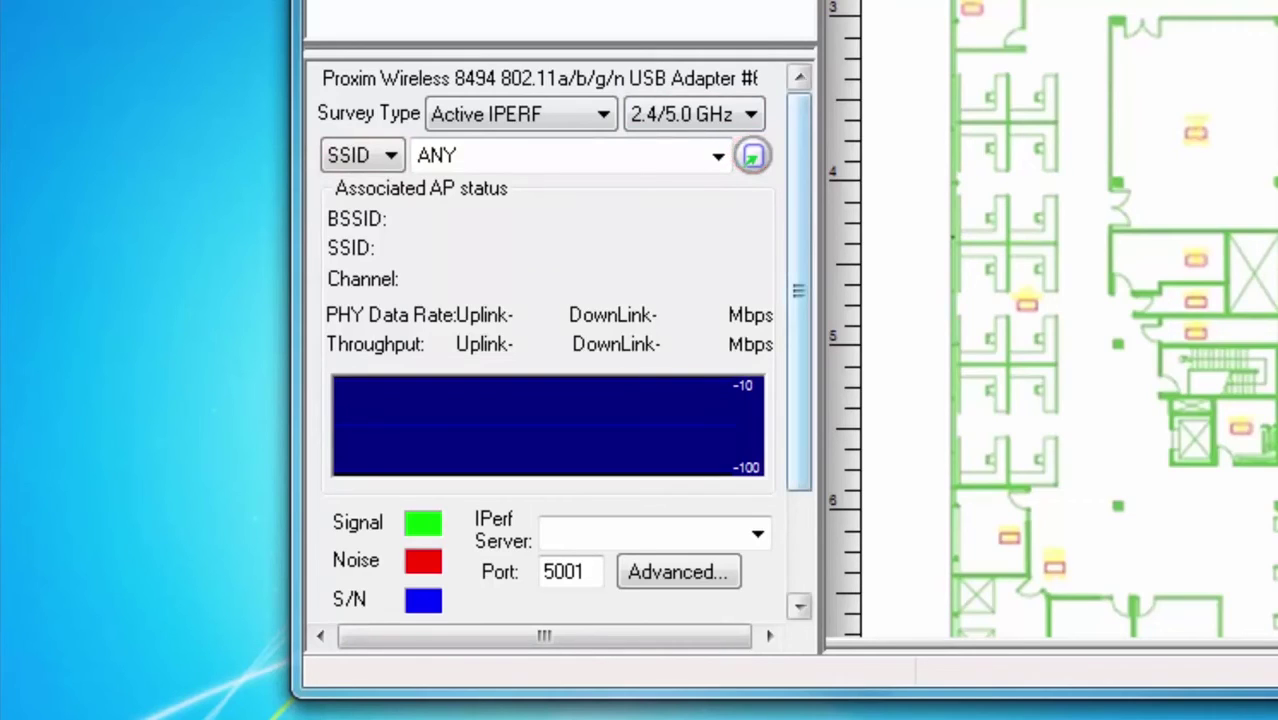
Step: Examine the IPerf server, port and advanced settings, along with the throughput and frame status fields
left_click_drag(798, 290, 798, 390)
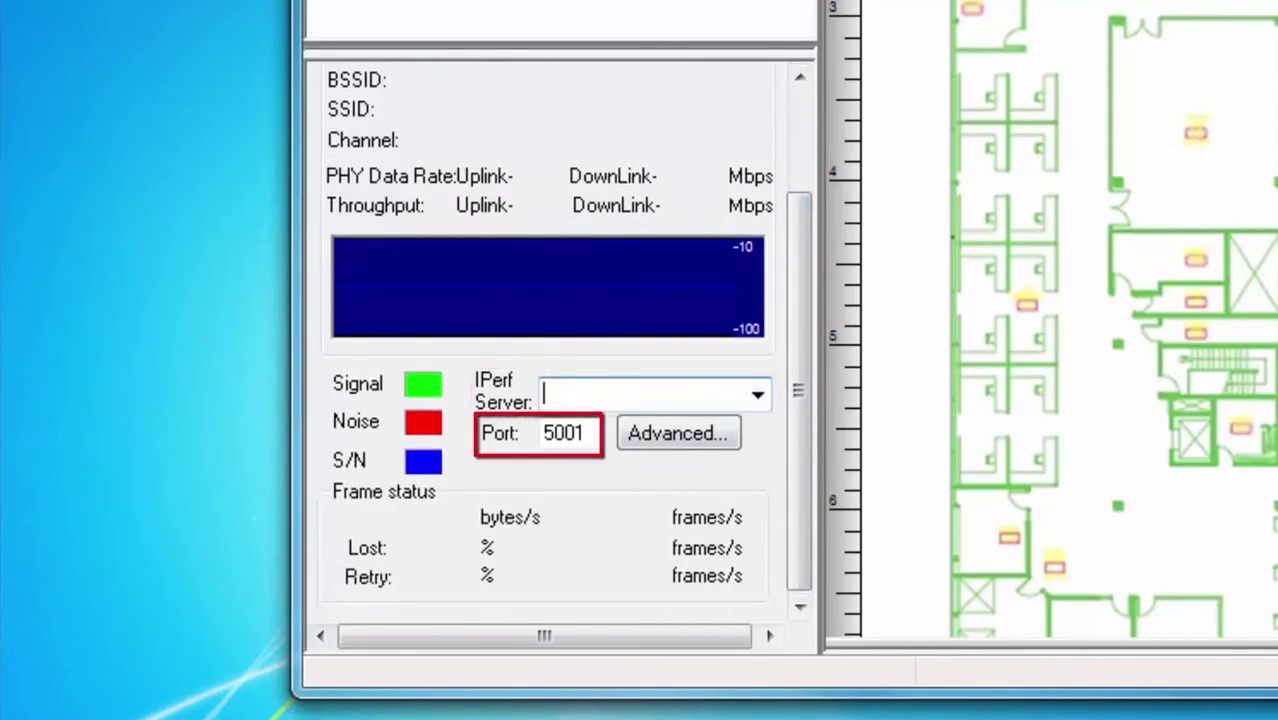
left_click(585, 433)
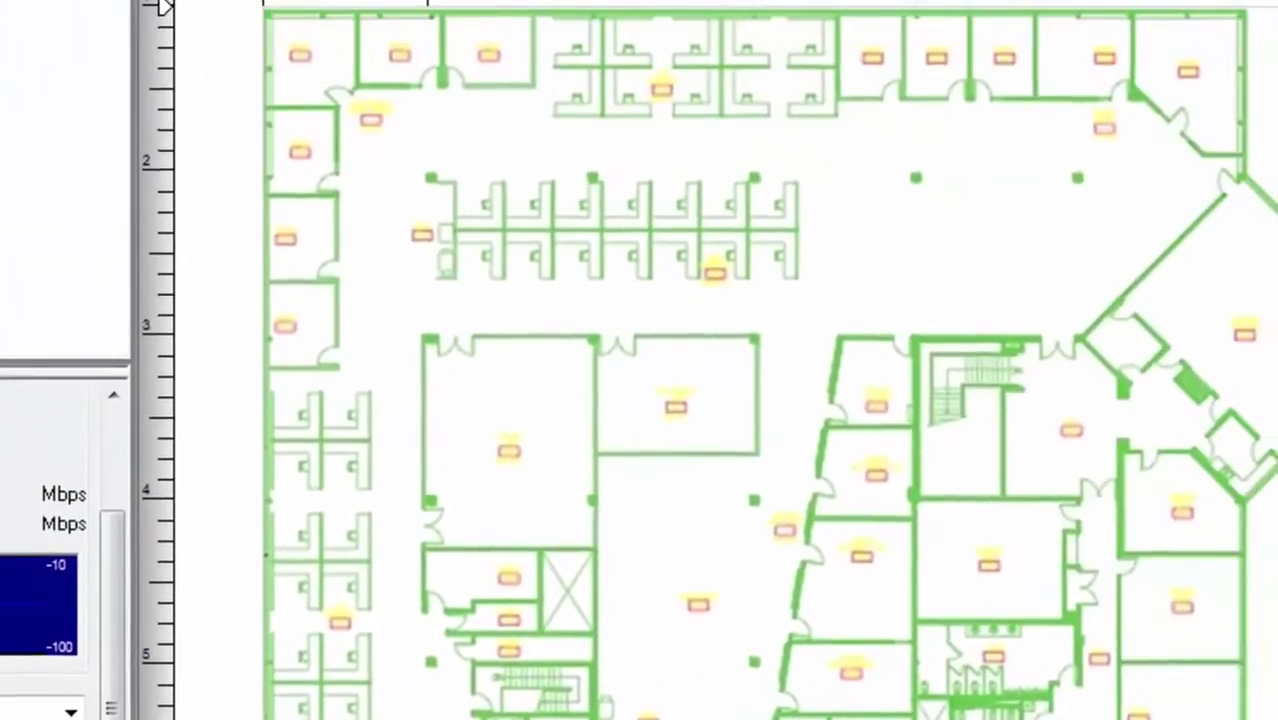
left_click(435, 546)
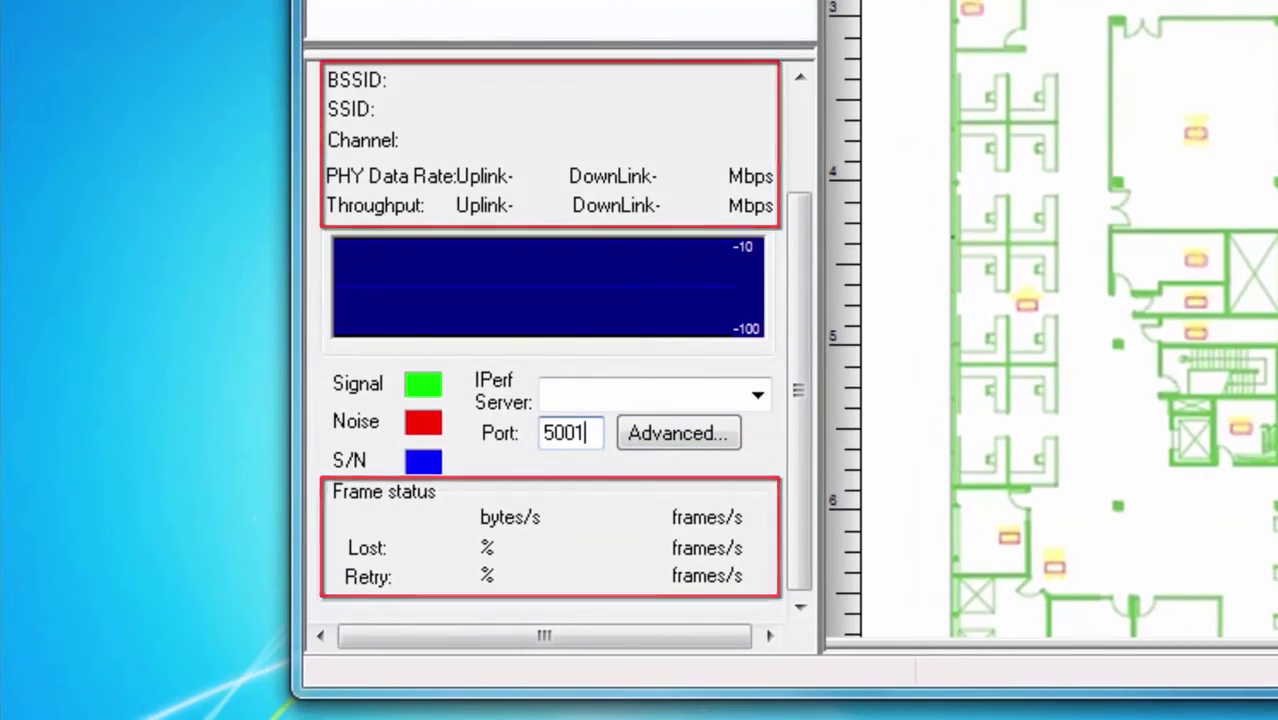
left_click(679, 433)
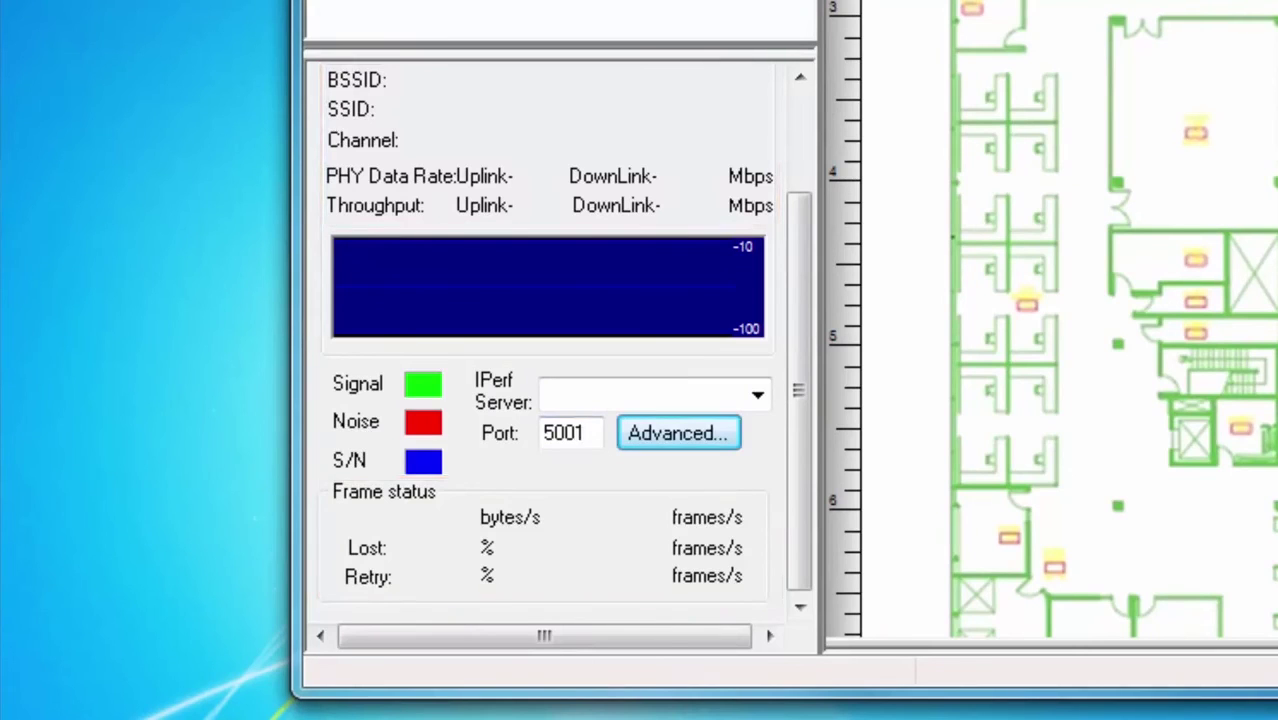
Step: Switch the survey type to VoFi Phone
left_click_drag(798, 390, 798, 291)
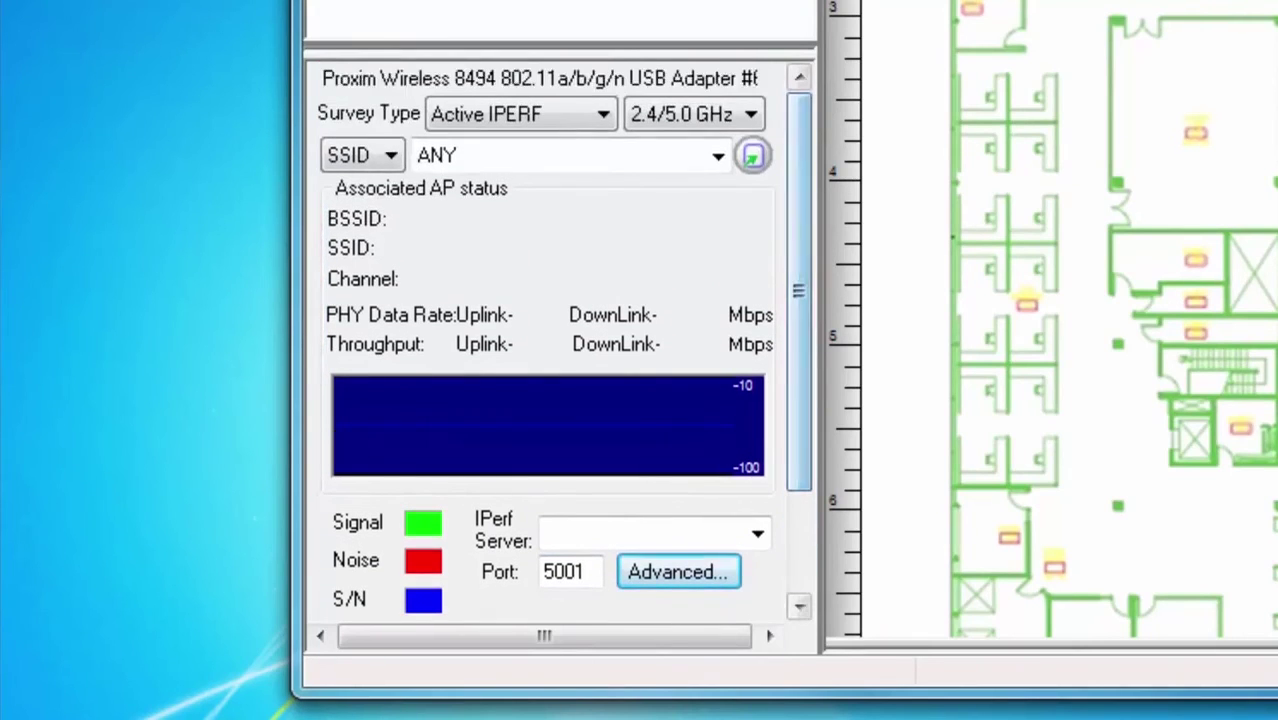
left_click(601, 114)
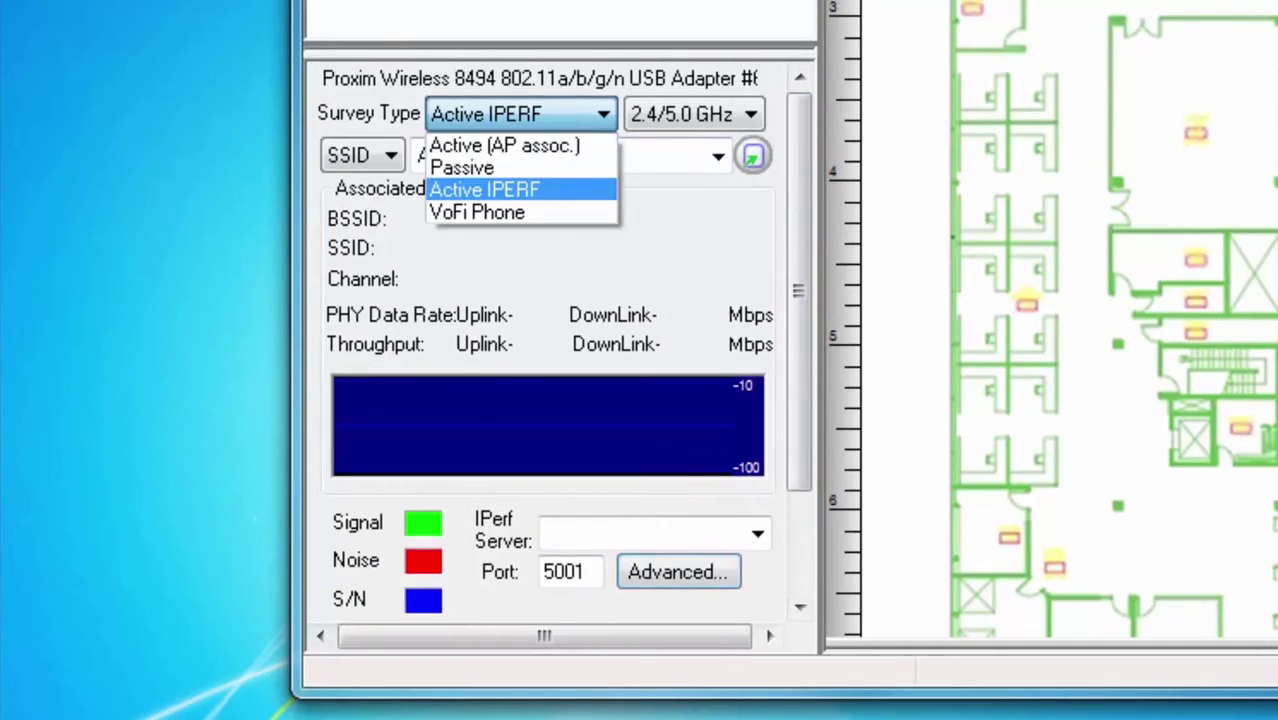
key("Down")
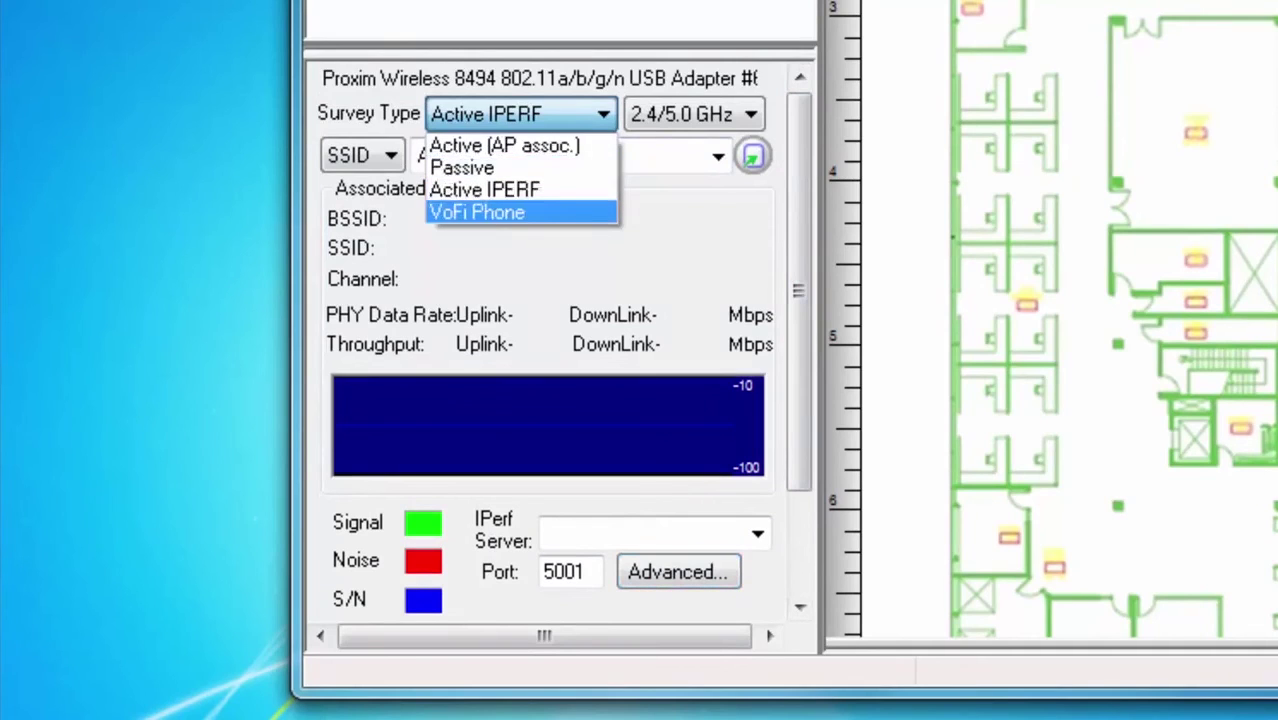
key("Return")
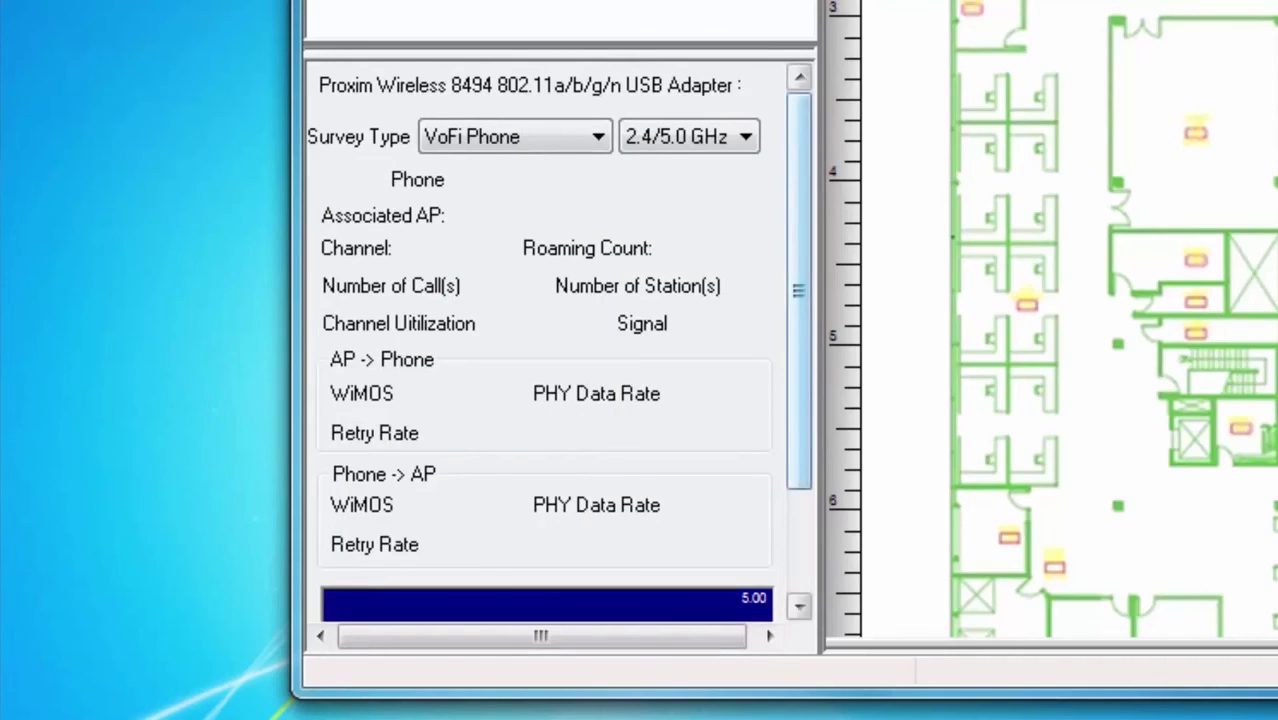
mouse_move(799, 290)
left_mouse_down()
mouse_move(799, 392)
mouse_move(799, 290)
left_mouse_up()
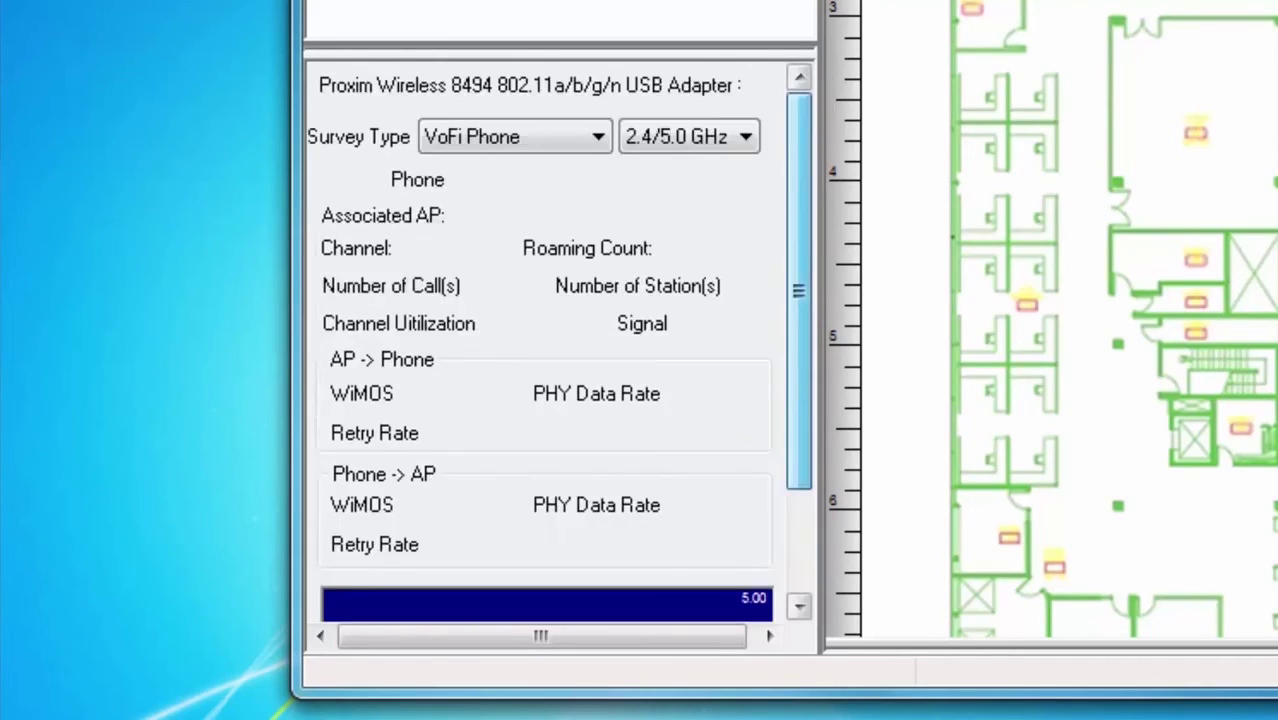